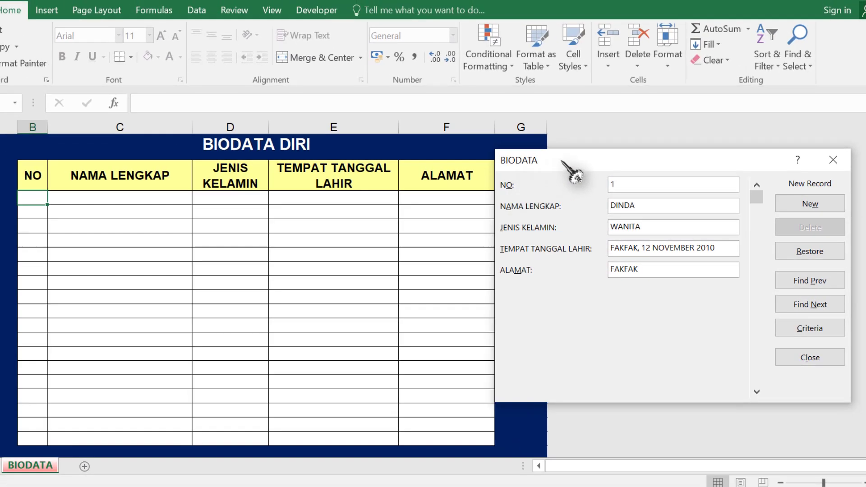
Save the first person's record, then run a criteria search for their full name in NAMA LENGKAP.
left_click_drag(561, 161, 564, 174)
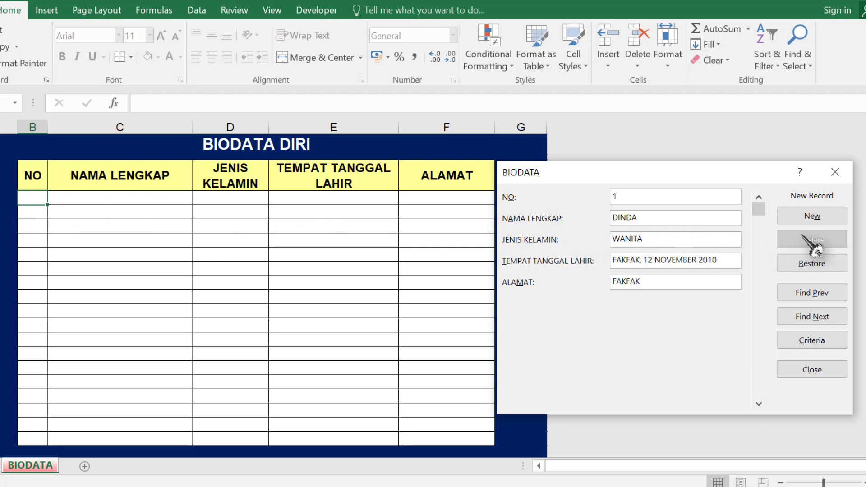
left_click(802, 220)
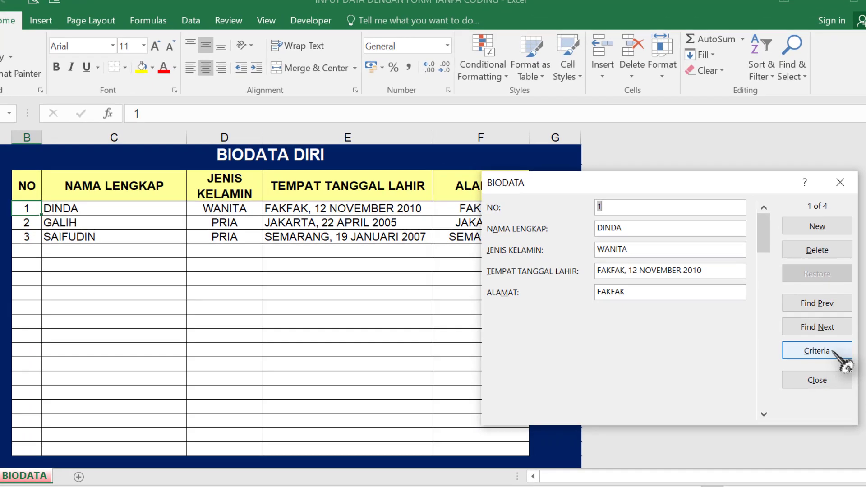
left_click(832, 352)
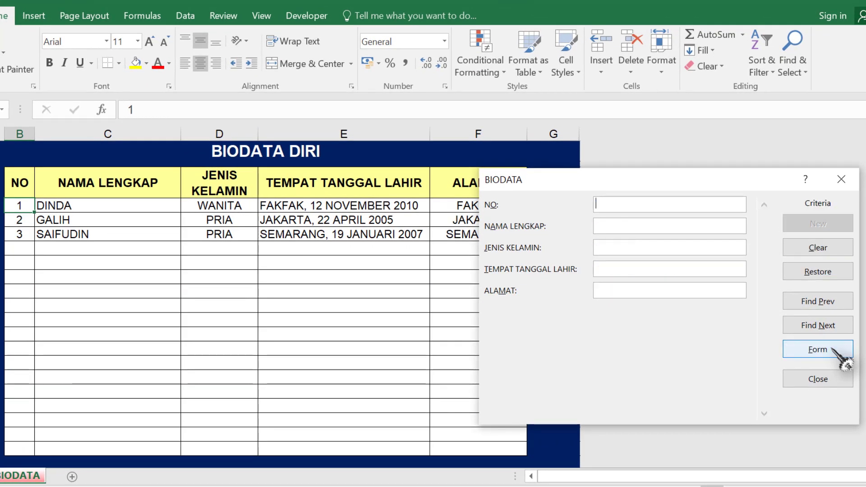
left_click(610, 251)
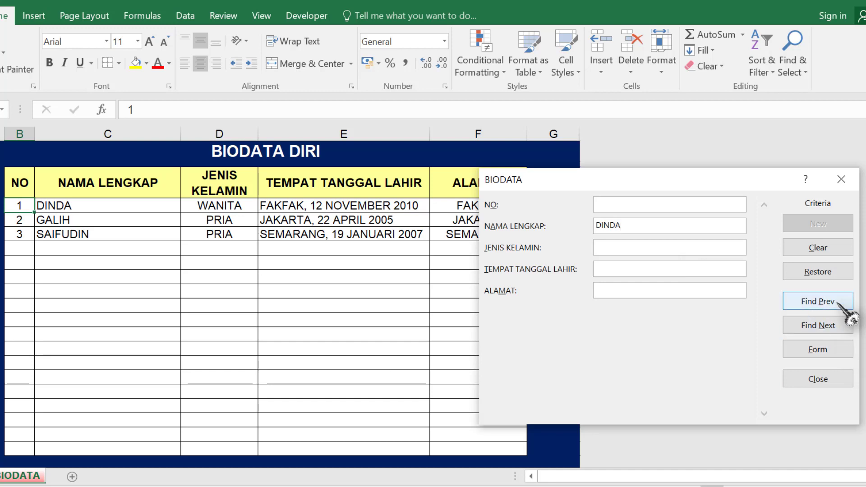
left_click(832, 325)
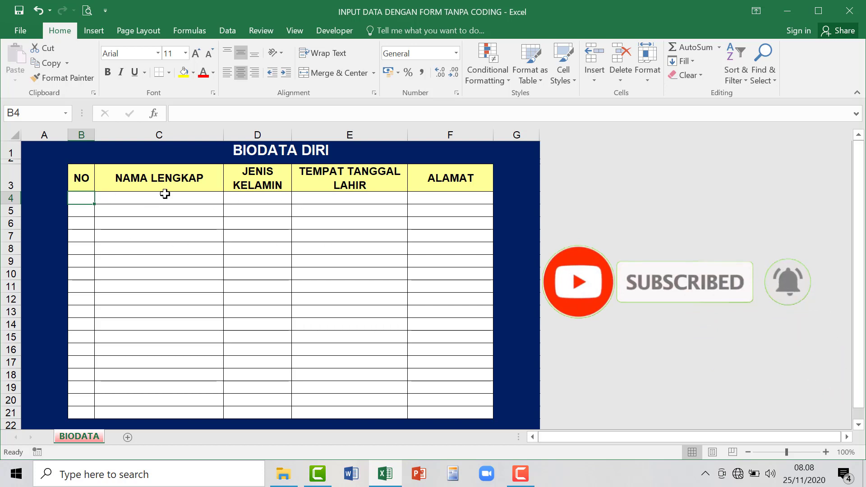
left_click(125, 197)
left_click(241, 198)
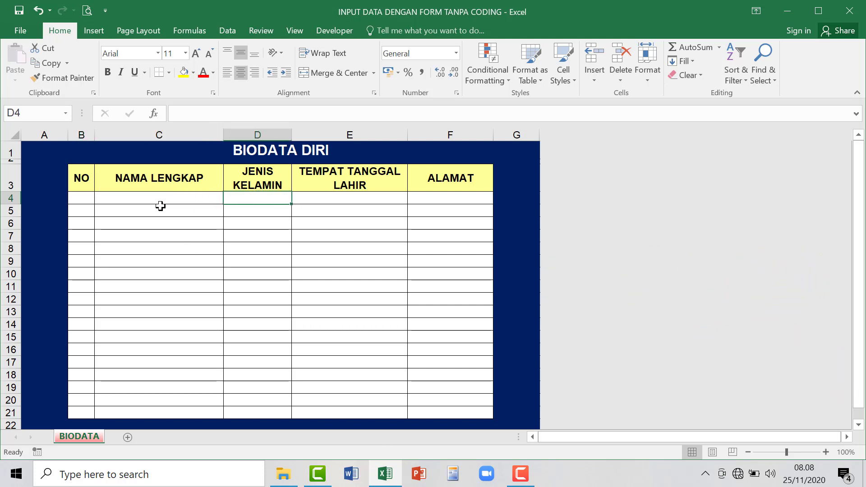
left_click(84, 199)
left_click(159, 196)
left_click(245, 200)
left_click(315, 199)
left_click(434, 199)
left_click(82, 199)
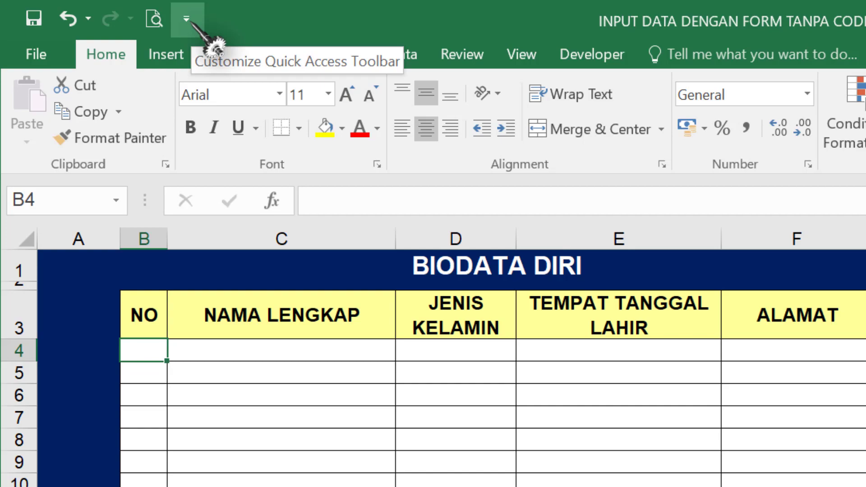
Add Form… from Commands Not in the Ribbon to the Quick Access Toolbar.
left_click(189, 21)
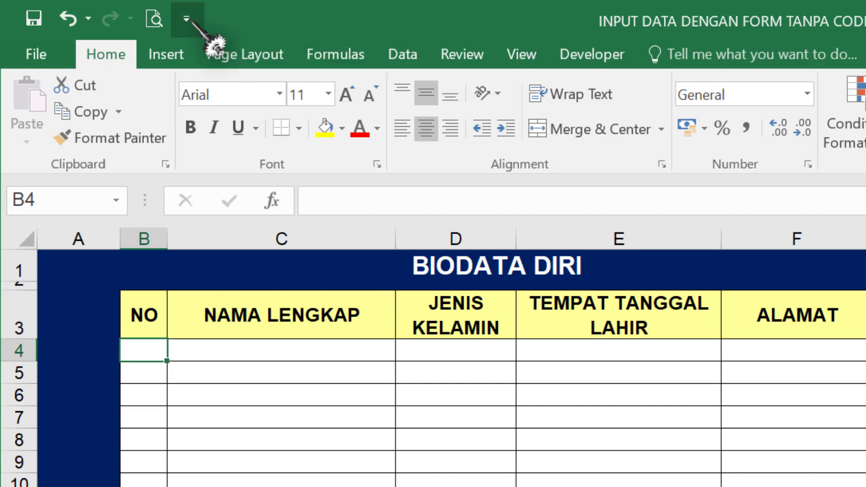
left_click(246, 426)
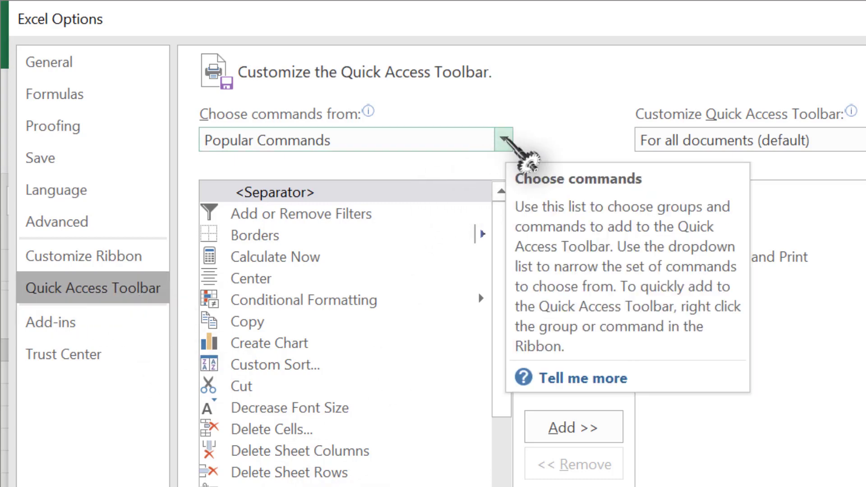
left_click(504, 140)
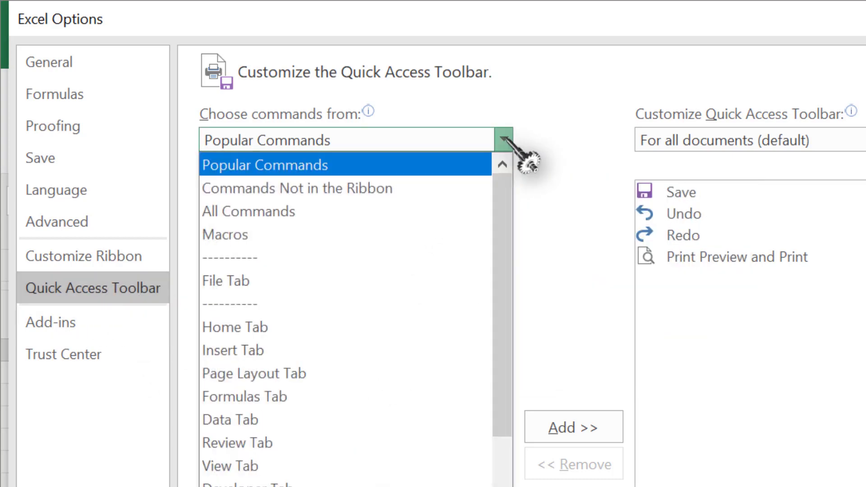
left_click(473, 188)
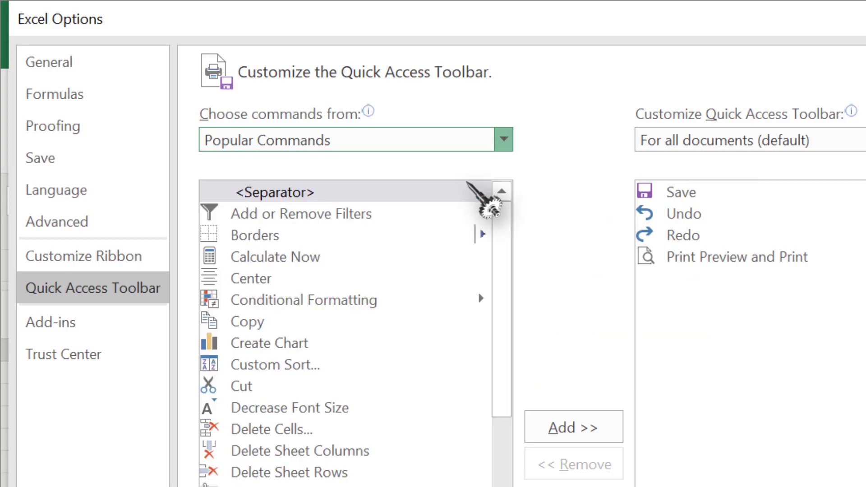
scroll(419, 411, "down", 15)
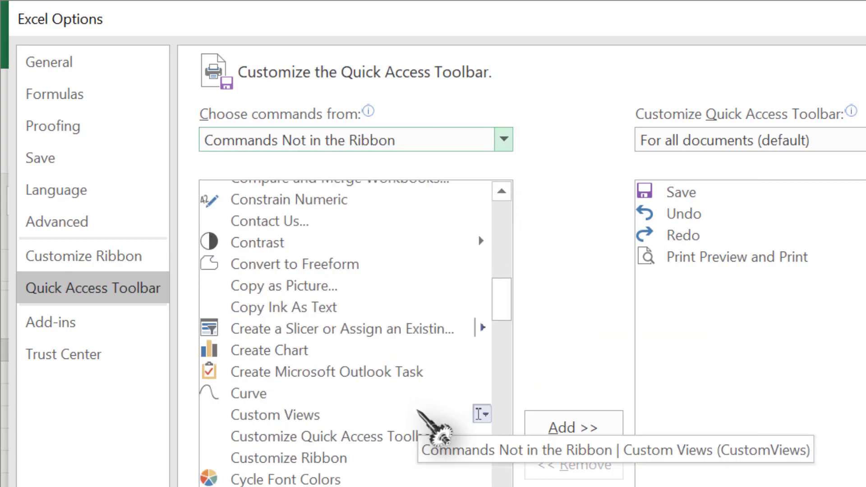
scroll(432, 422, "down", 5)
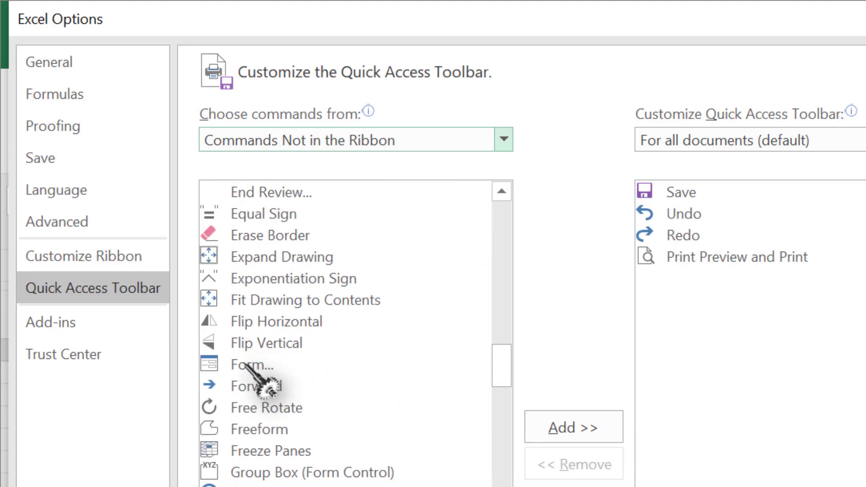
left_click(246, 365)
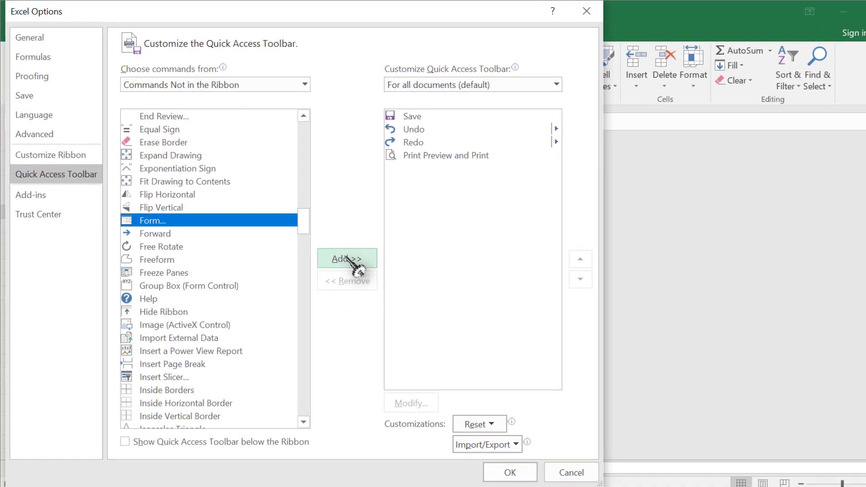
left_click(573, 427)
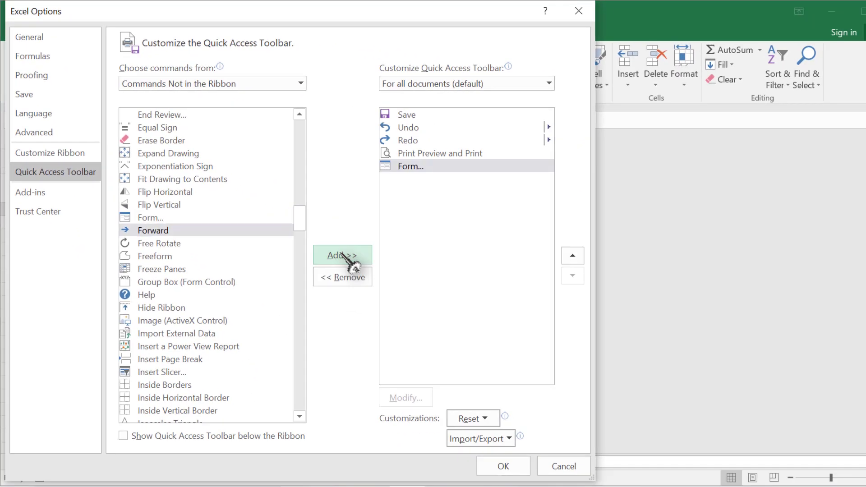
left_click(503, 468)
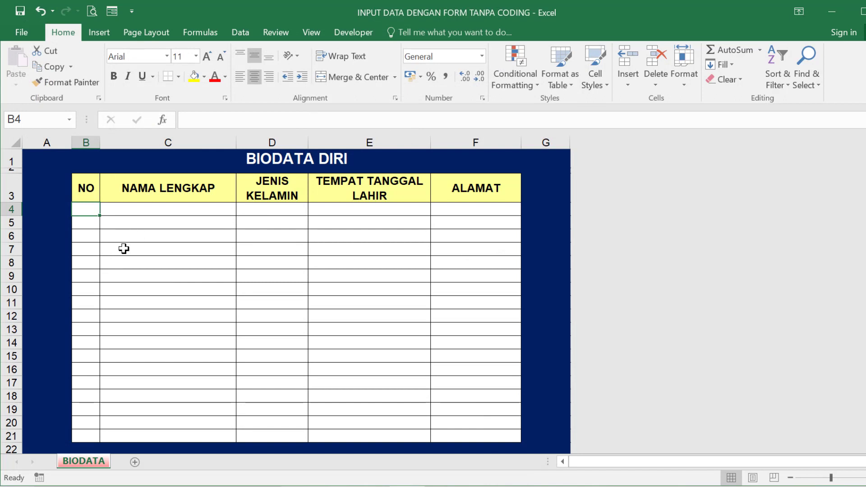
Select header row 3, then cell B4, and launch the Form command from the toolbar.
left_click(62, 206)
left_click(84, 207)
left_click_drag(87, 191, 451, 190)
left_click(364, 251)
left_click_drag(88, 190, 451, 189)
left_click(90, 192)
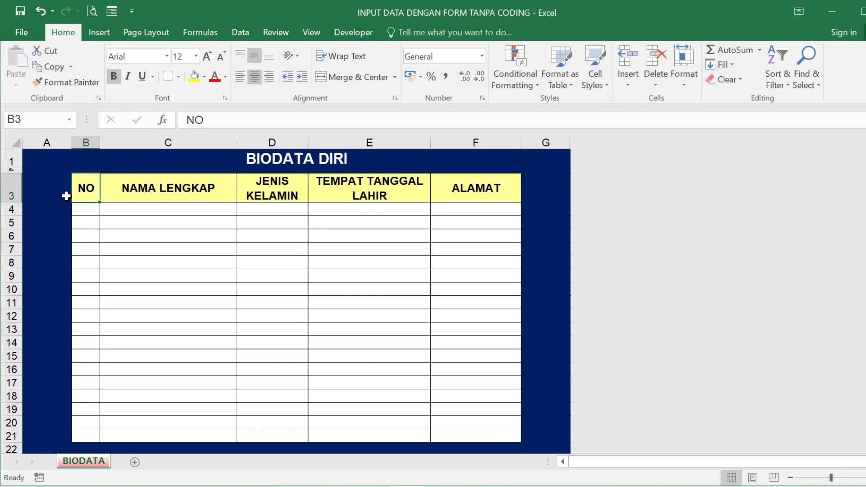
left_click(10, 195)
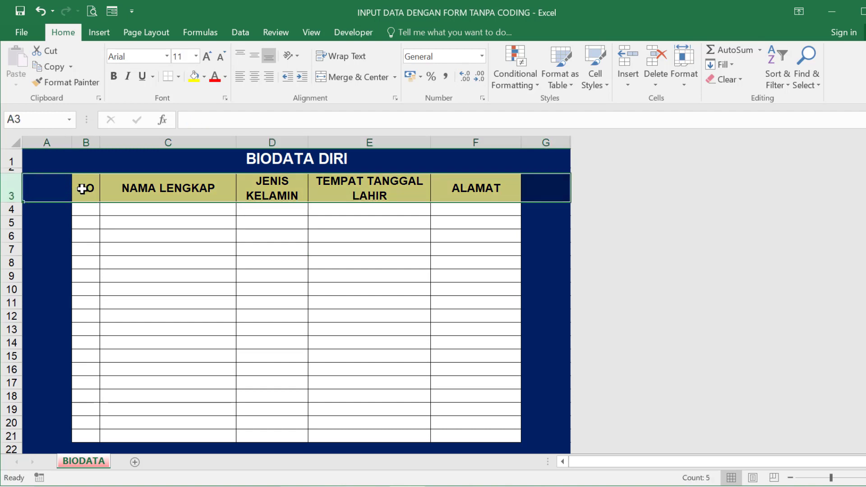
left_click(92, 209)
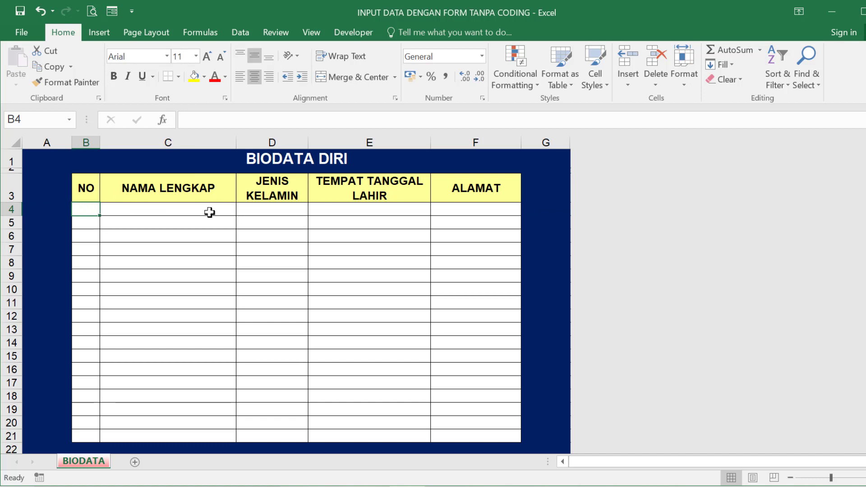
left_click(111, 12)
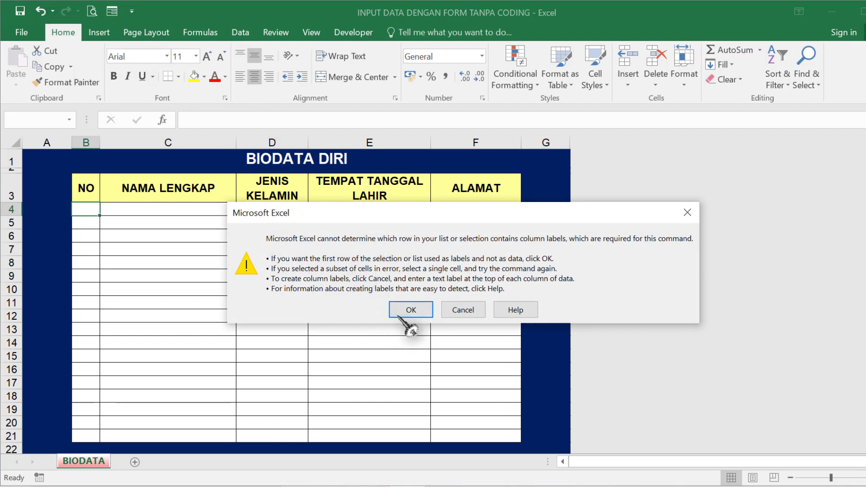
Accept the top row as labels and enter record 1: the full name, WANITA, FAKFAK, 12 NOVEMBER 2010, and the address.
left_click(406, 310)
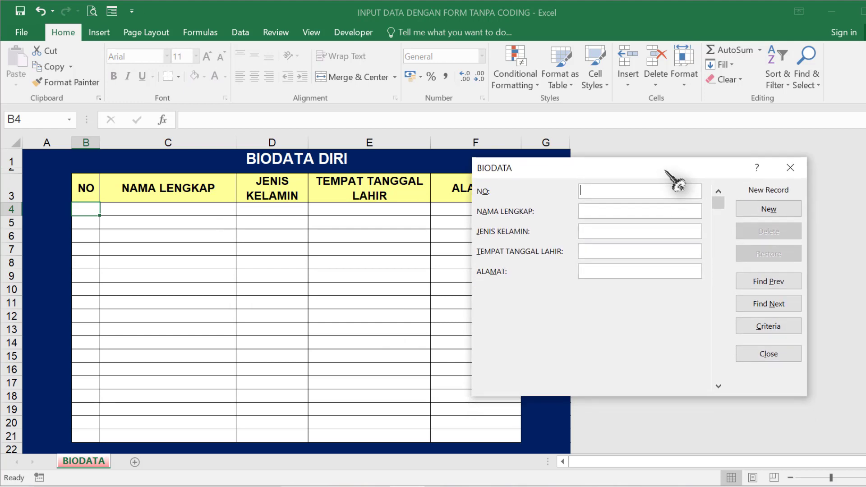
left_click_drag(668, 165, 717, 177)
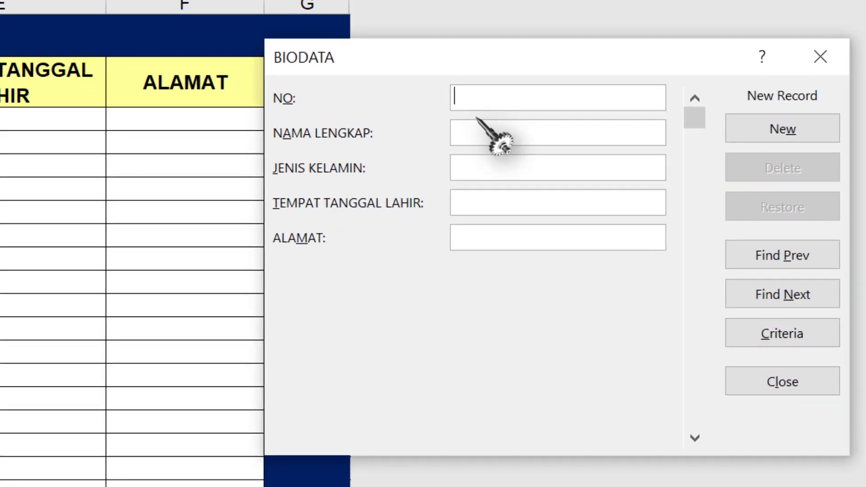
type("1")
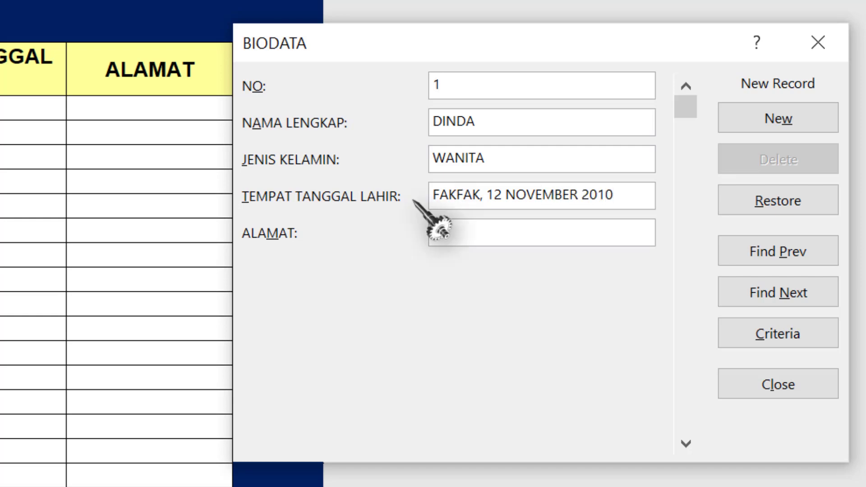
left_click(449, 232)
type("FAKFAK")
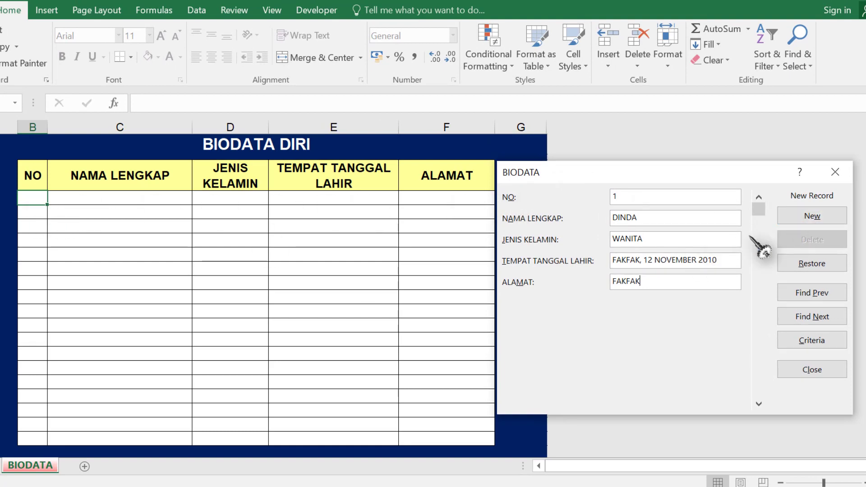
left_click(801, 217)
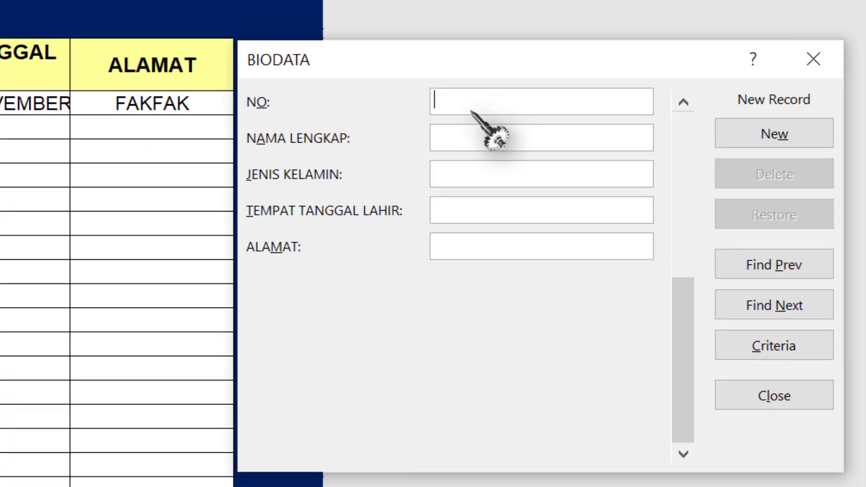
type("2")
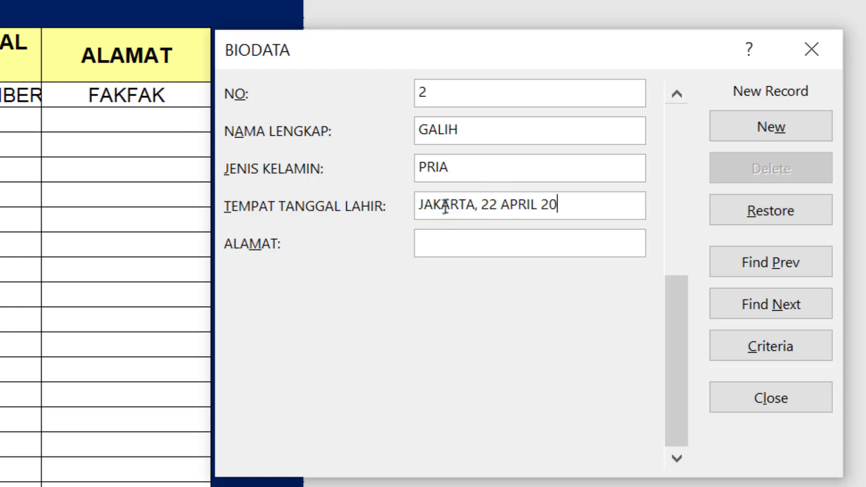
type("05")
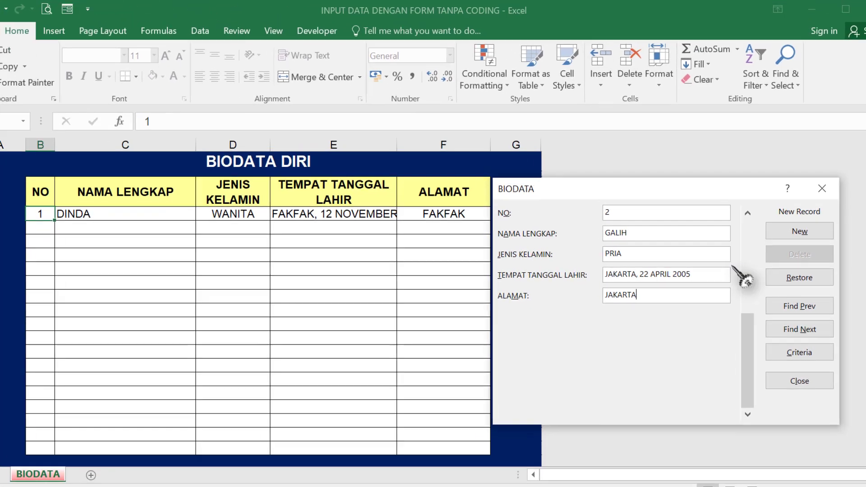
left_click(796, 130)
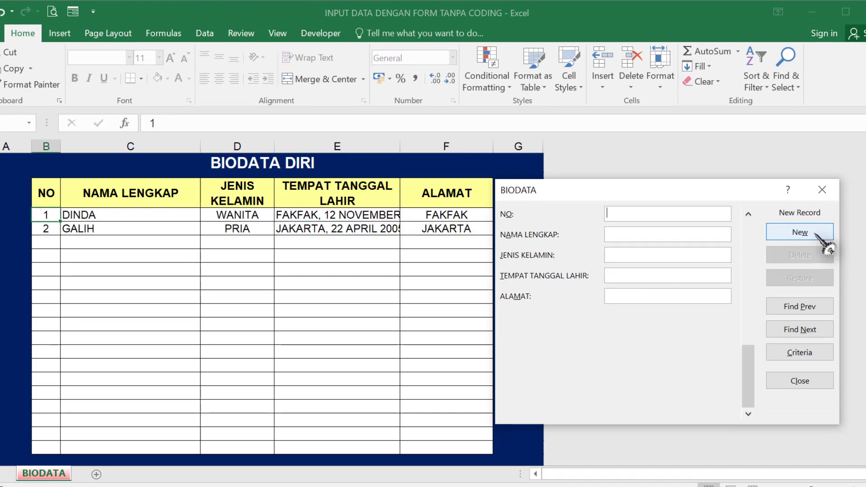
left_click(800, 381)
left_click_drag(400, 145, 437, 146)
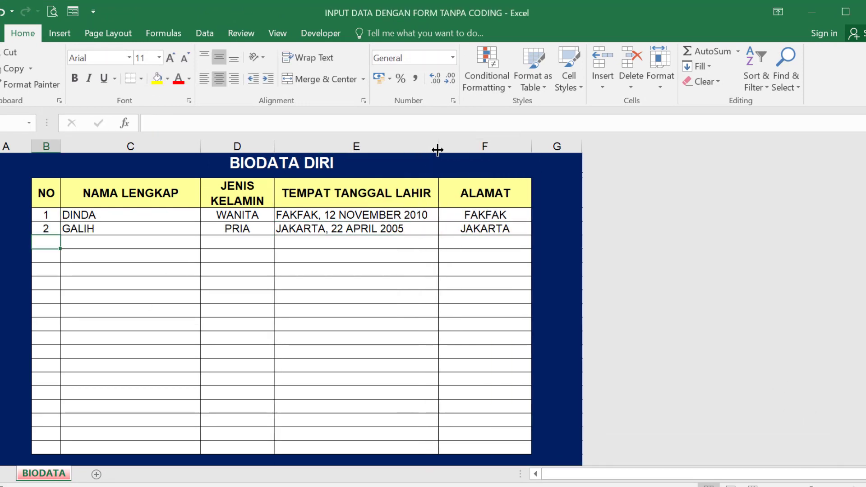
Discard a stray entry, select a cell in the first record, and reopen the data form.
key("Down")
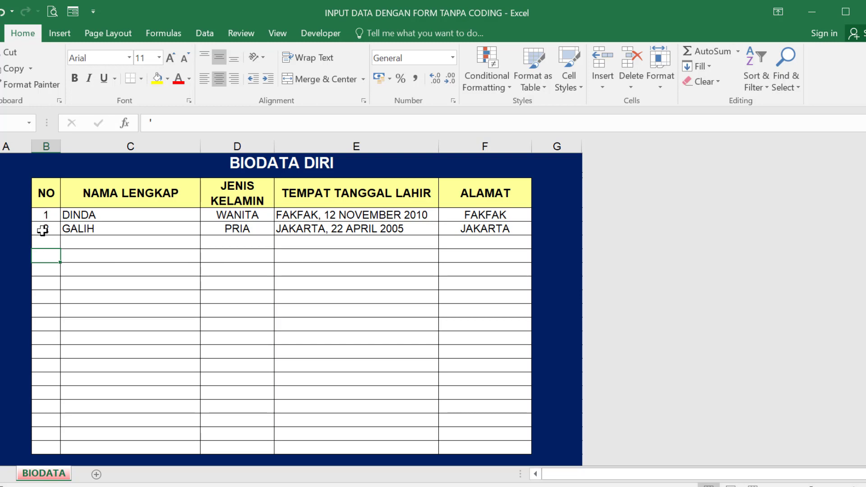
key("Up")
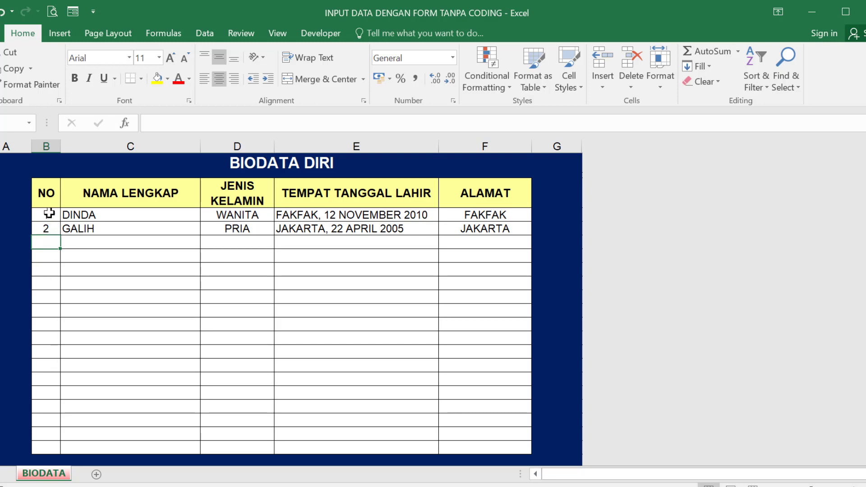
left_click(49, 216)
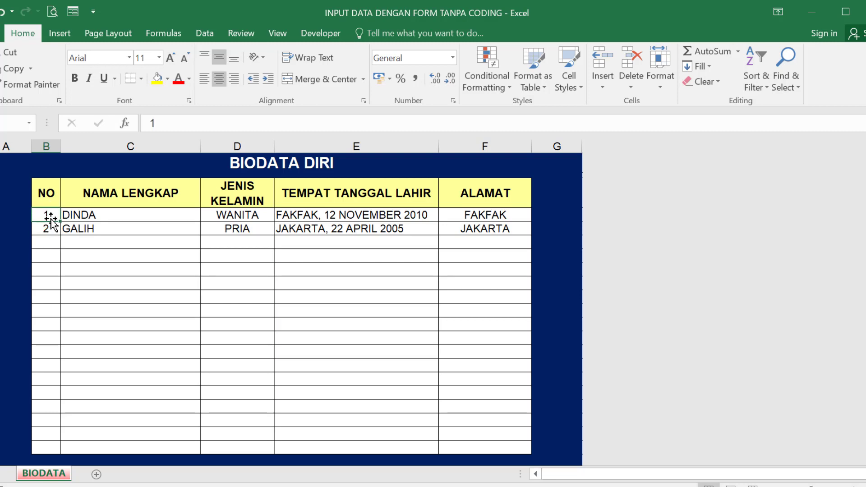
left_click(73, 11)
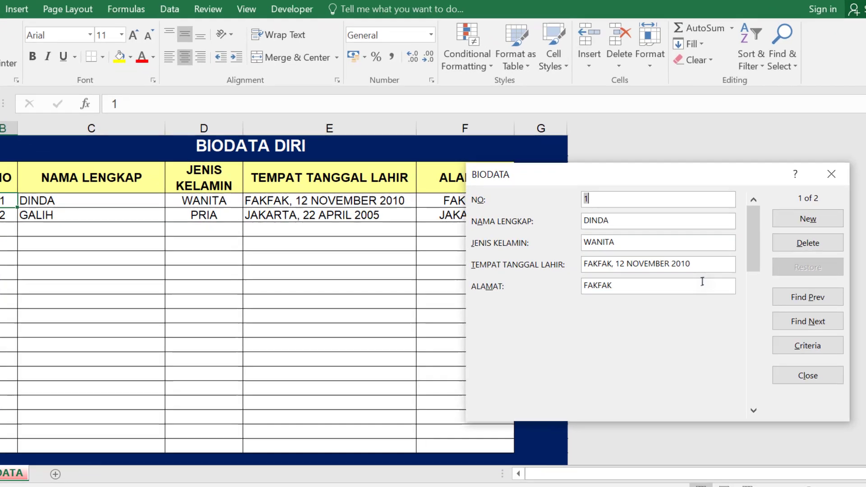
Enter record 3 with the full name, PRIA, SEMARANG, 19 JANUARI 2007, and the address, then save it.
left_click(802, 220)
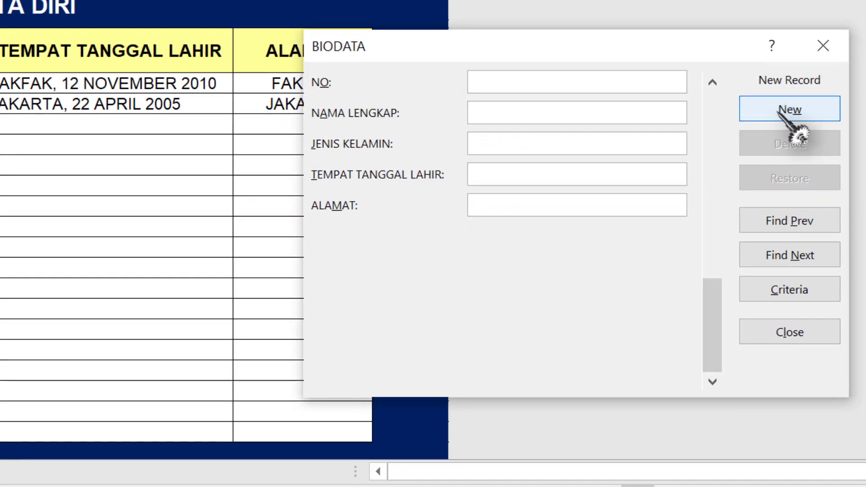
type("3")
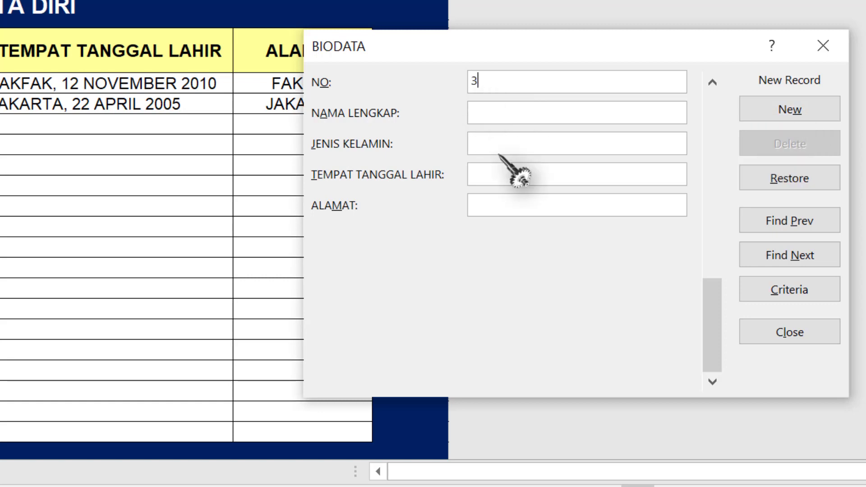
left_click(494, 113)
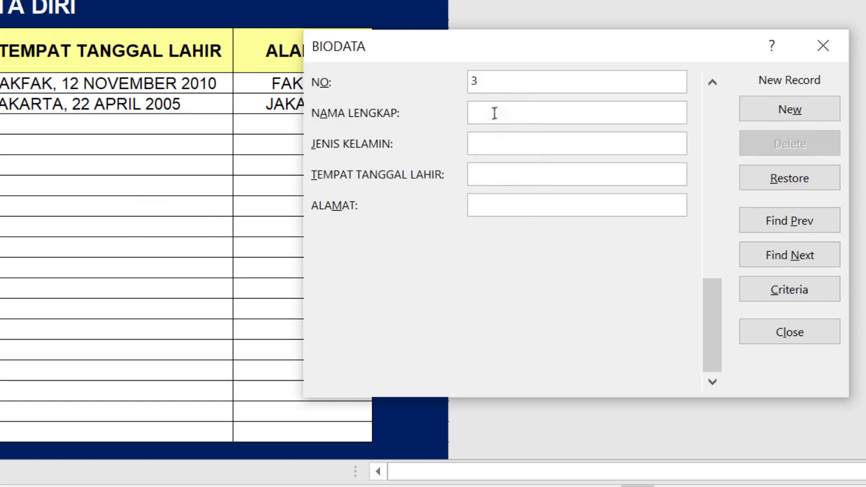
type("SAIFUDIN")
key("Tab")
type("P")
left_click(499, 173)
type("S")
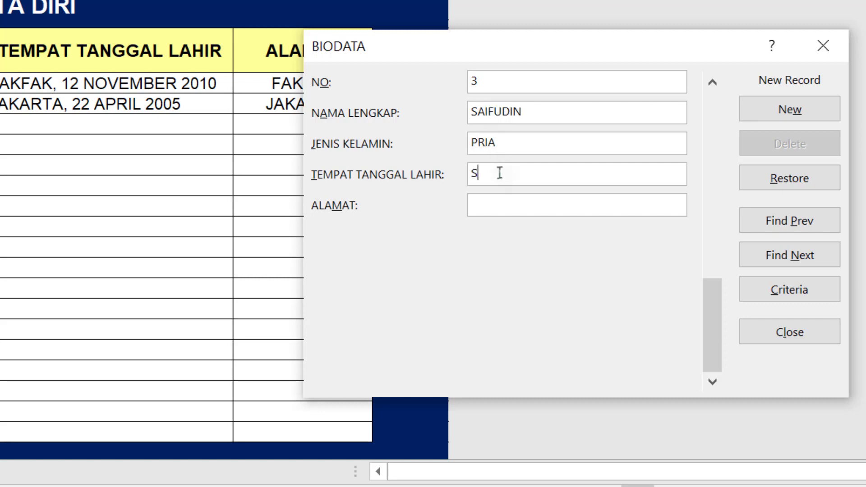
type("EMARANG, ")
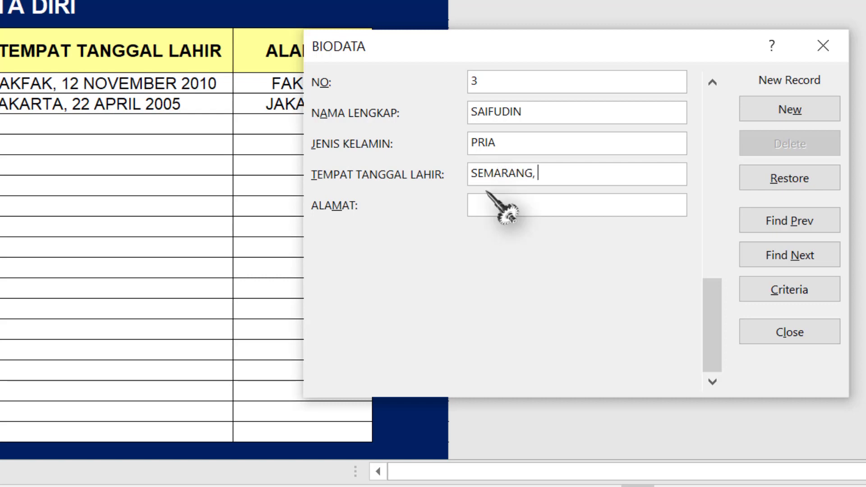
type("19 JANUA")
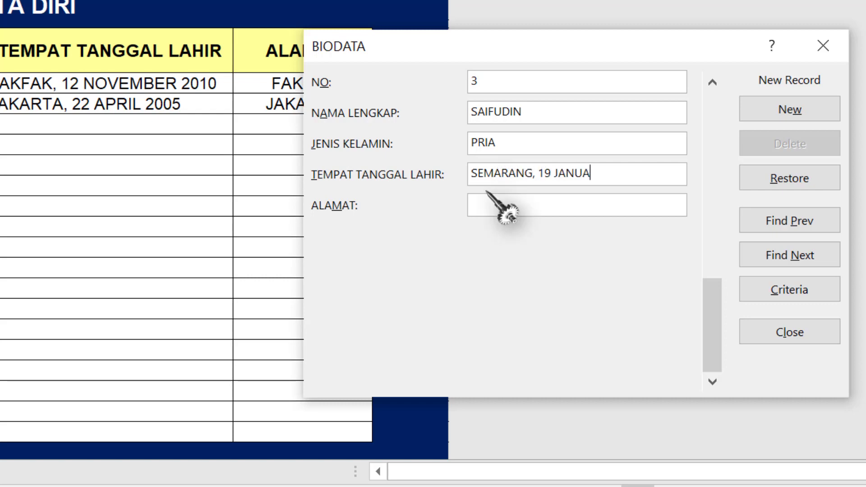
type("RI 2007")
key("Tab")
type("S")
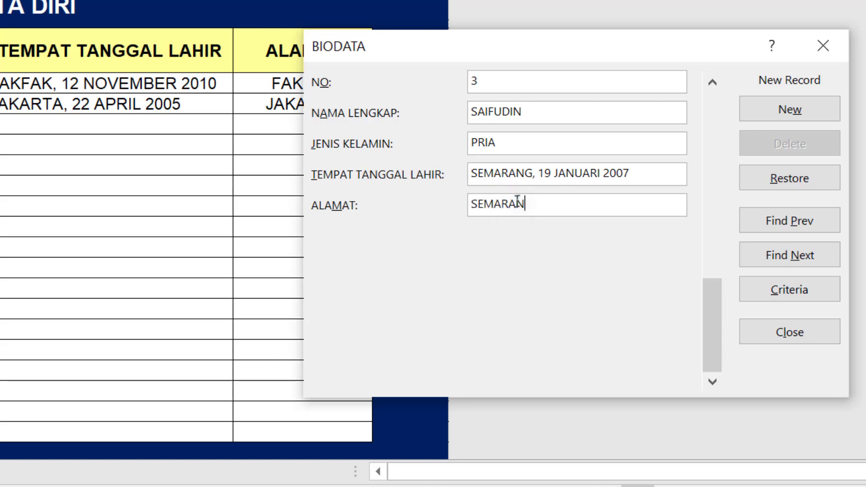
type("EMARANG")
left_click(789, 110)
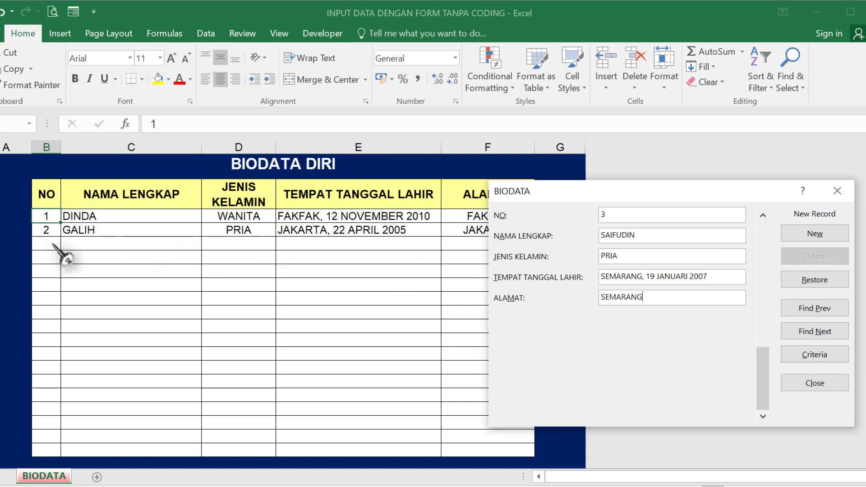
left_click(801, 234)
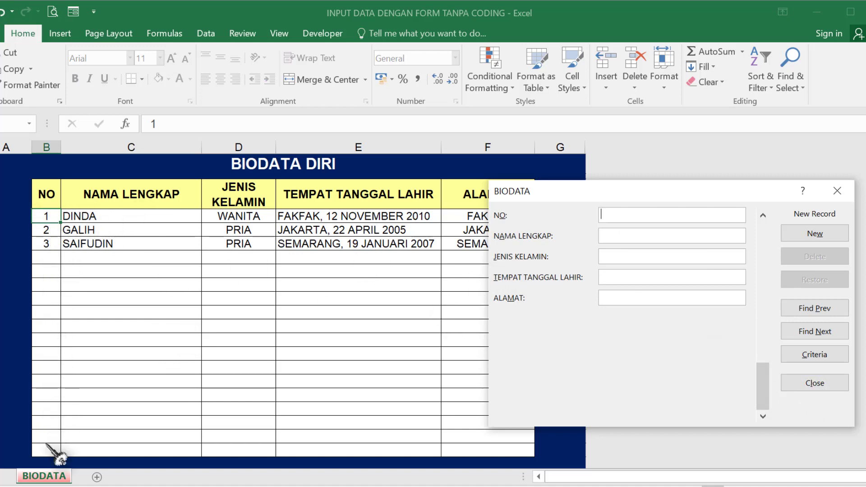
Close and reopen the data form, which now shows the first record as 1 of 4.
left_click(801, 382)
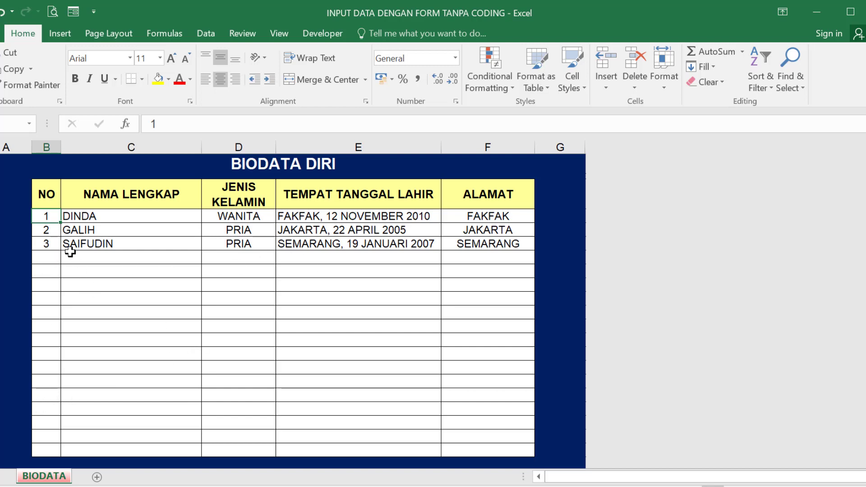
left_click(73, 11)
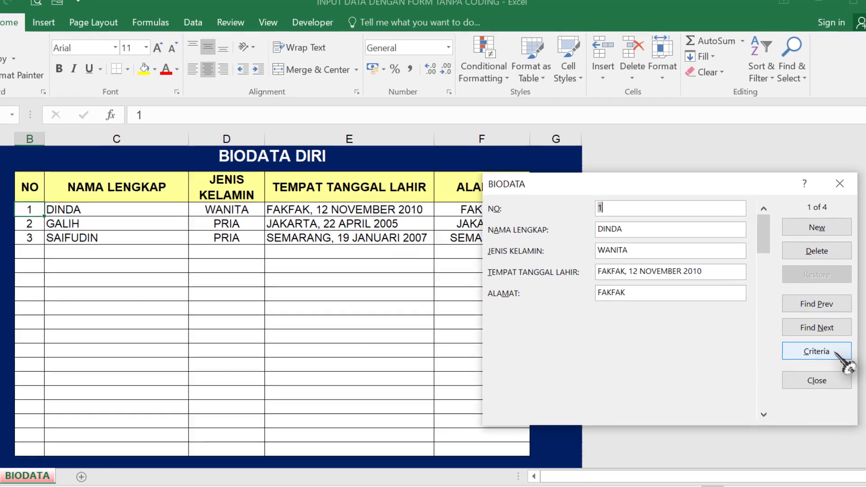
Search by criteria on the first person's full name and find the matching record.
left_click(841, 356)
left_click(610, 251)
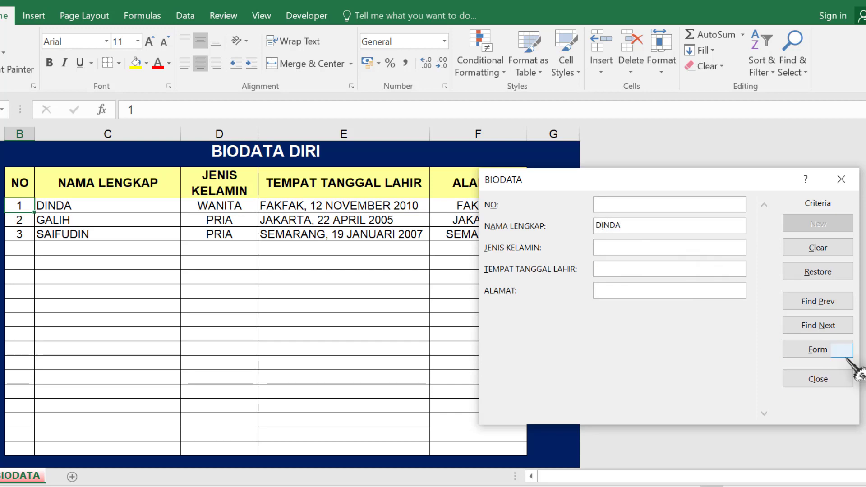
left_click(832, 326)
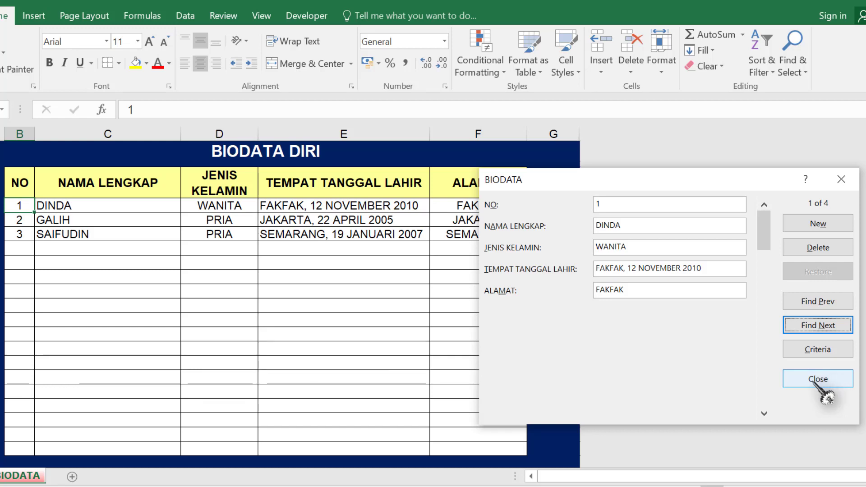
Repeat the criteria search, shift the form aside to show the ALAMAT column, and close it.
left_click_drag(628, 183, 629, 157)
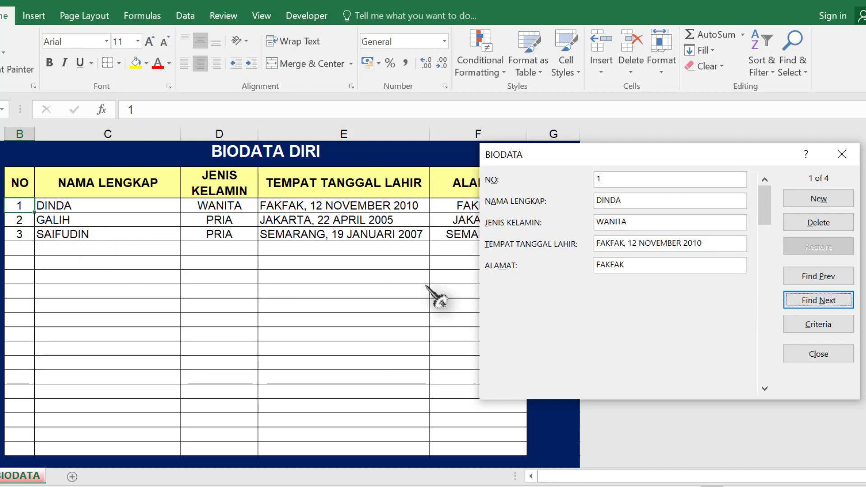
left_click(811, 329)
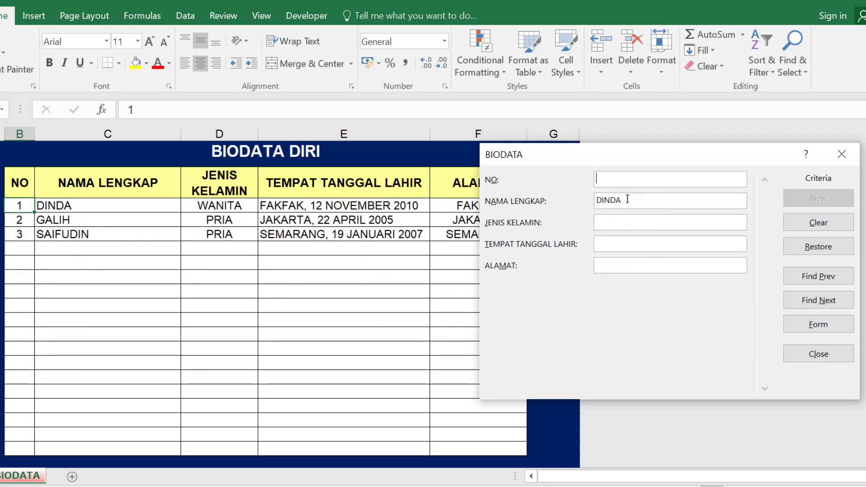
left_click(829, 302)
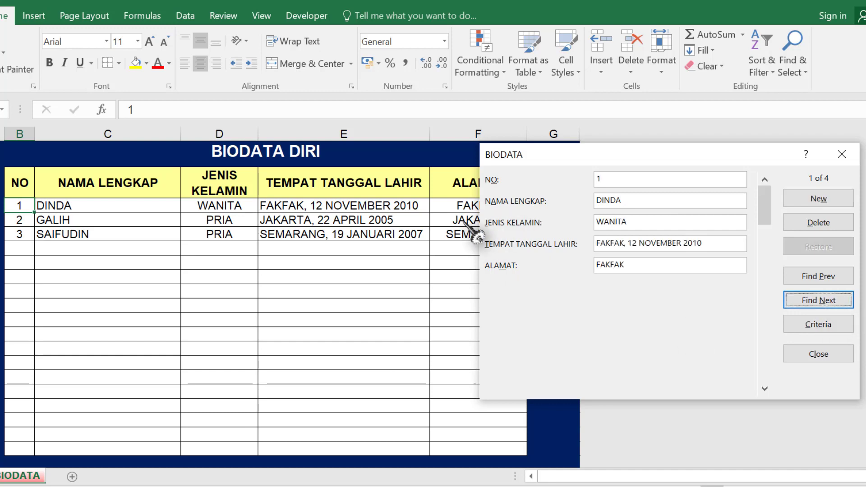
left_click_drag(579, 161, 632, 174)
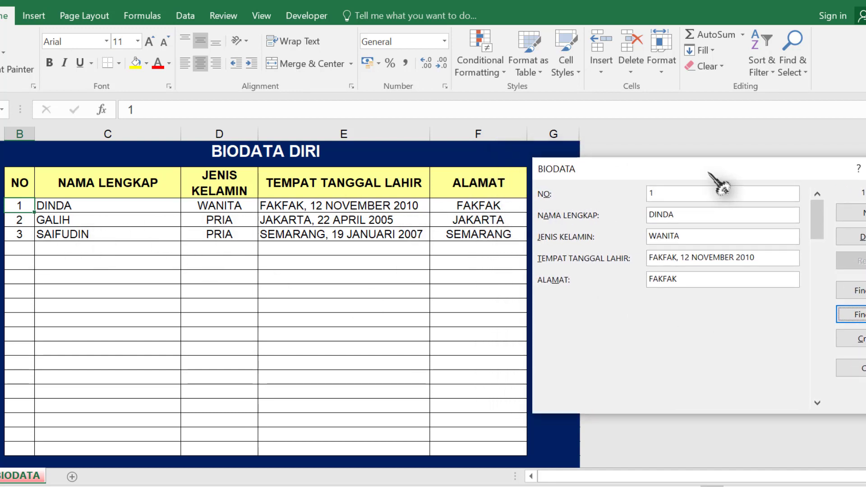
left_click_drag(707, 172, 705, 170)
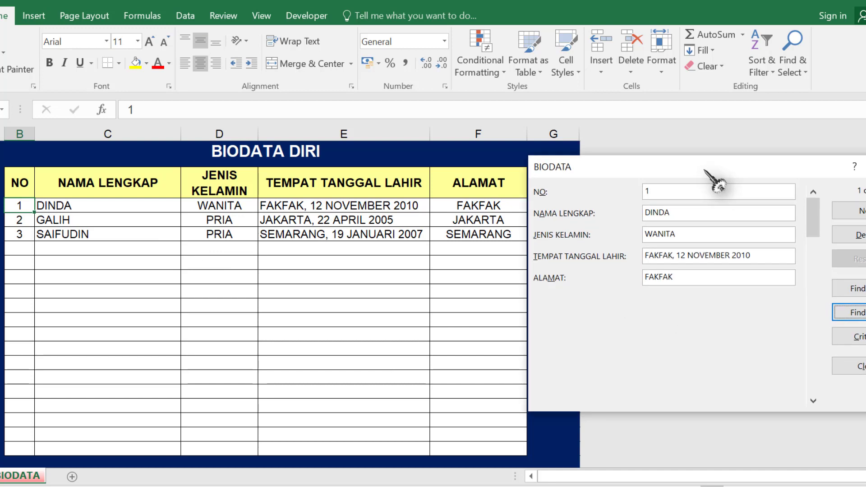
left_click(857, 366)
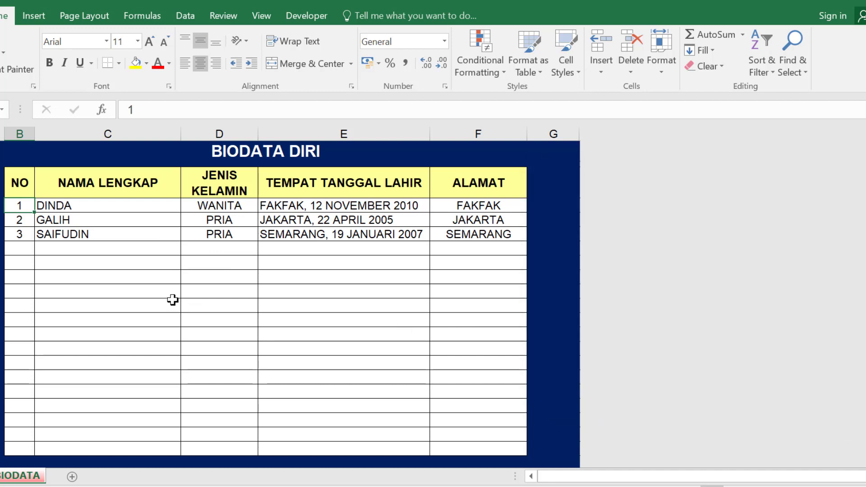